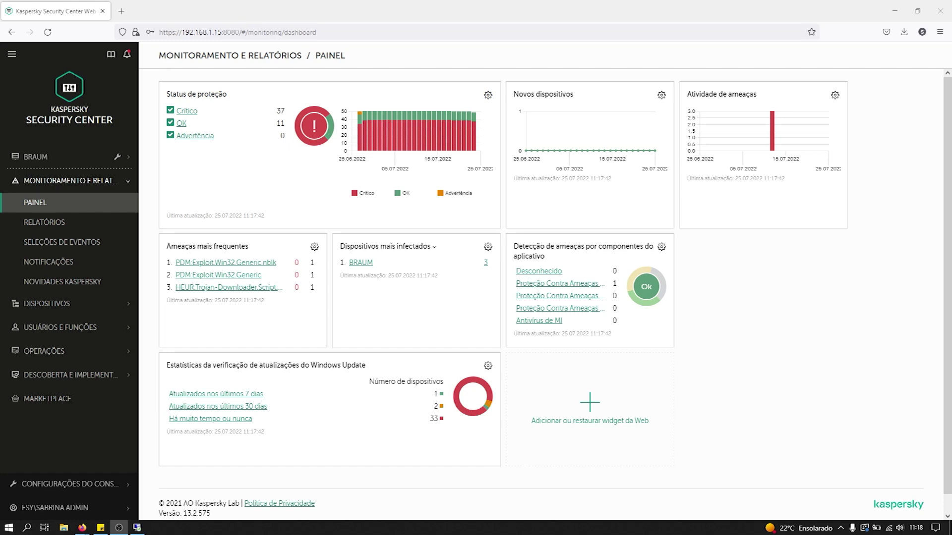
# - Open the Endpoint Detection and Response settings in the application settings of the EDRO policy
pyautogui.click(105, 304)
pyautogui.click(65, 326)
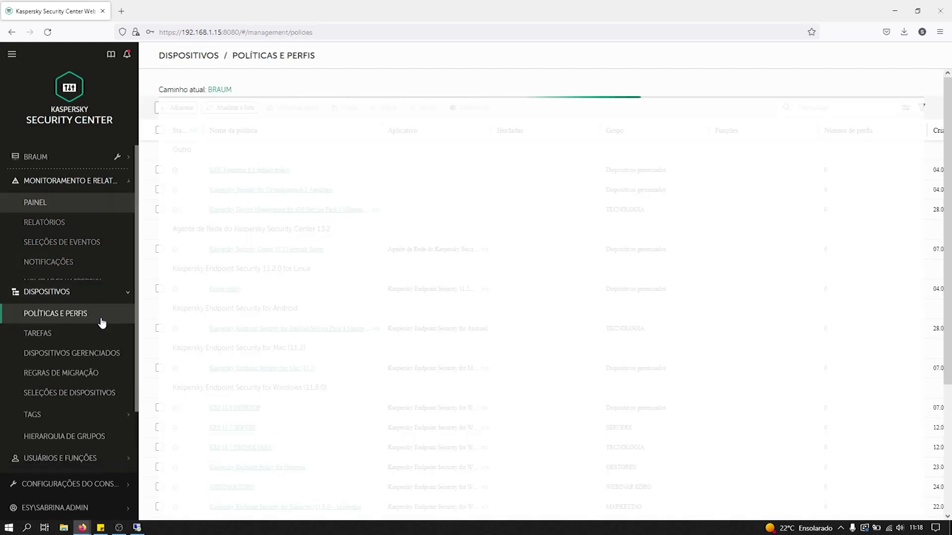
pyautogui.scroll(-2, 323, 276)
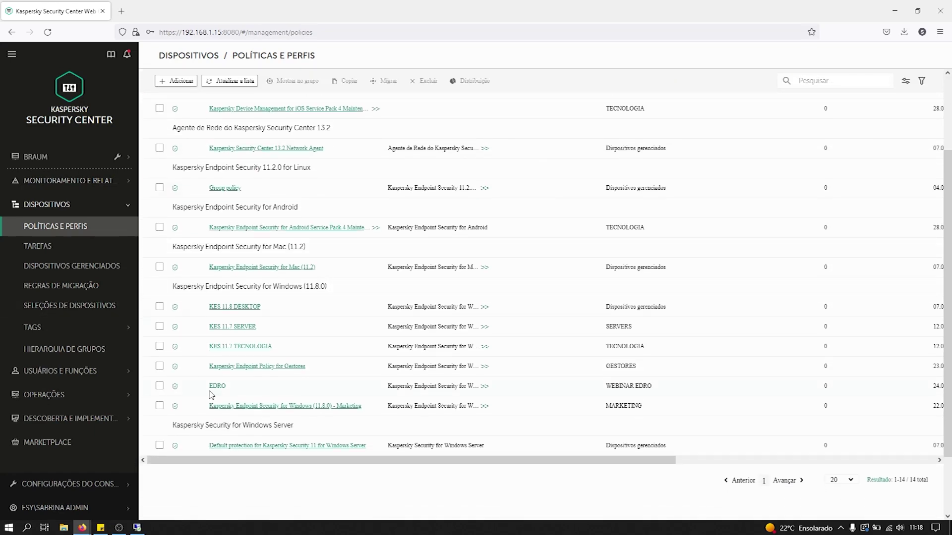
pyautogui.click(217, 386)
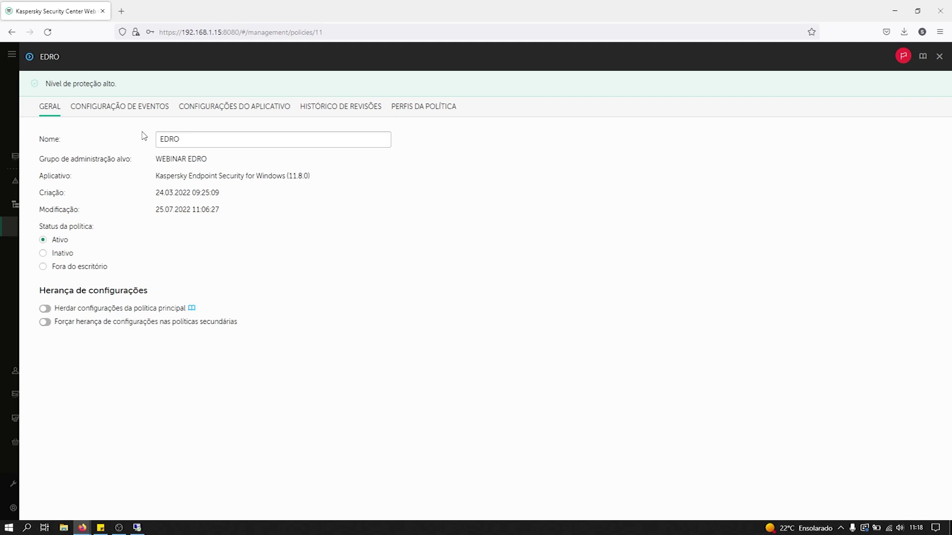
pyautogui.click(226, 105)
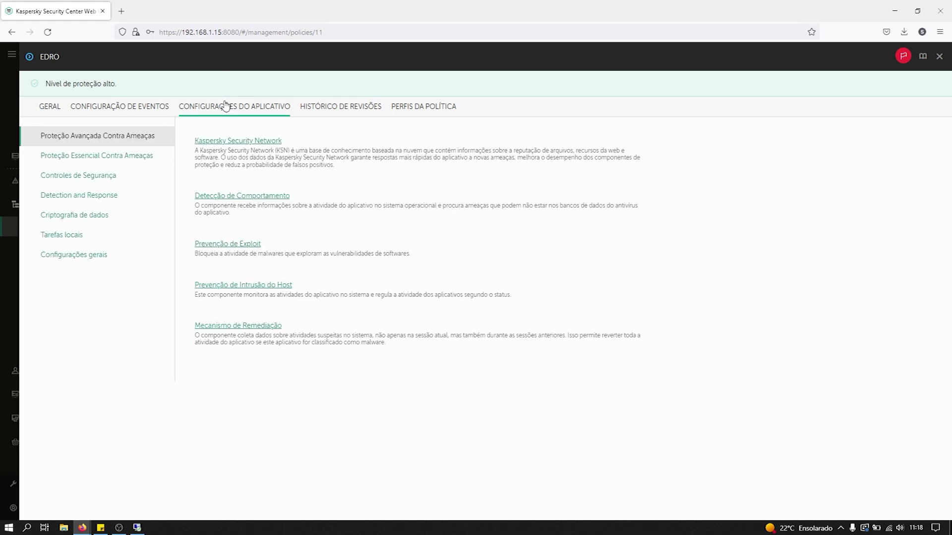
pyautogui.click(98, 198)
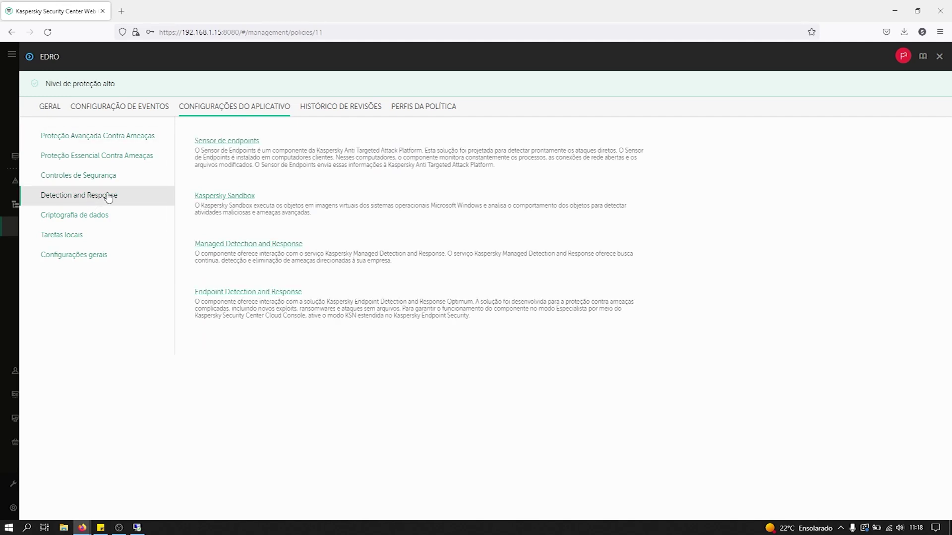
pyautogui.click(252, 294)
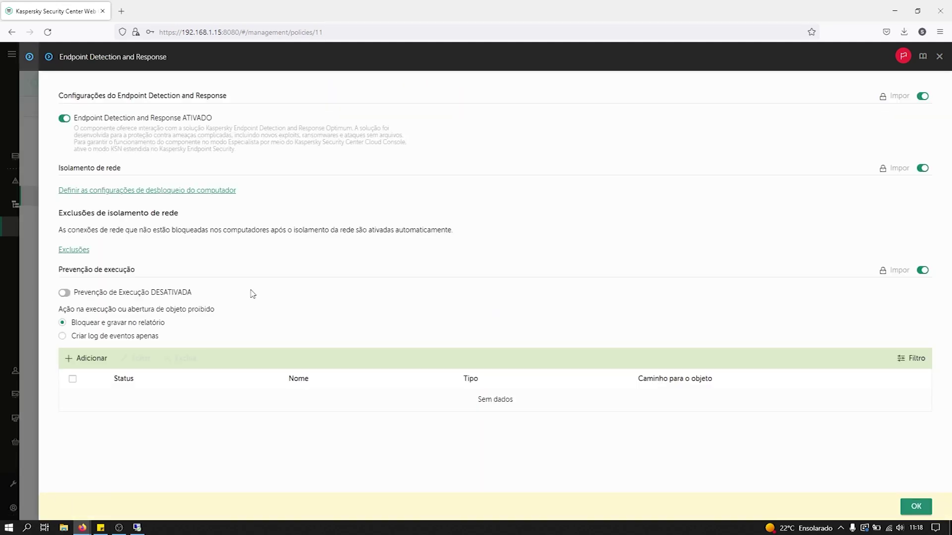
# - Switch Endpoint Detection and Response off and back on, and review the automatic unlock settings for isolated computers
pyautogui.click(65, 119)
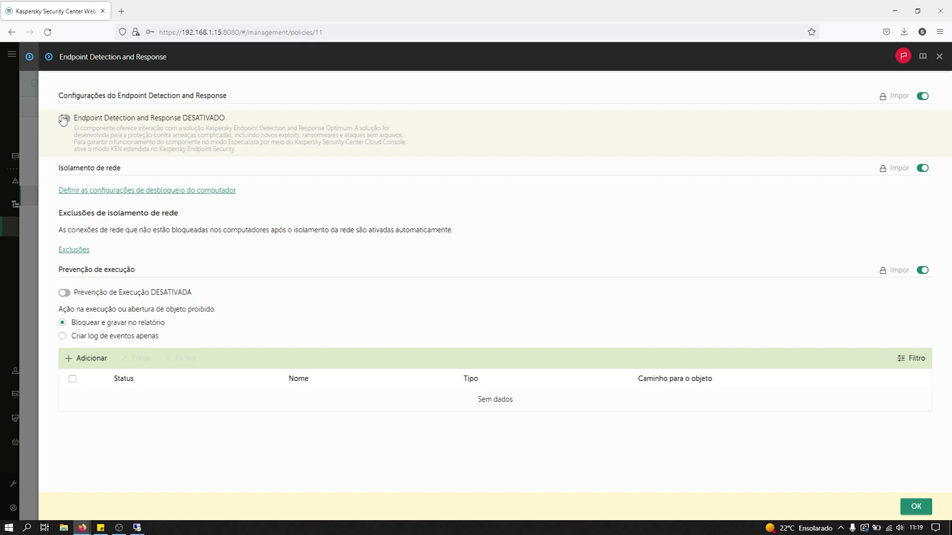
pyautogui.click(64, 119)
pyautogui.click(154, 192)
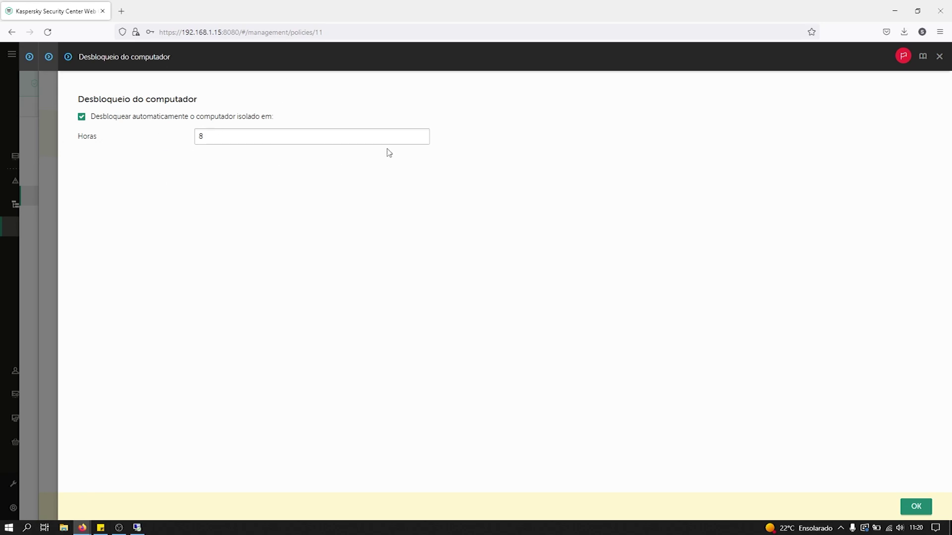
pyautogui.click(940, 57)
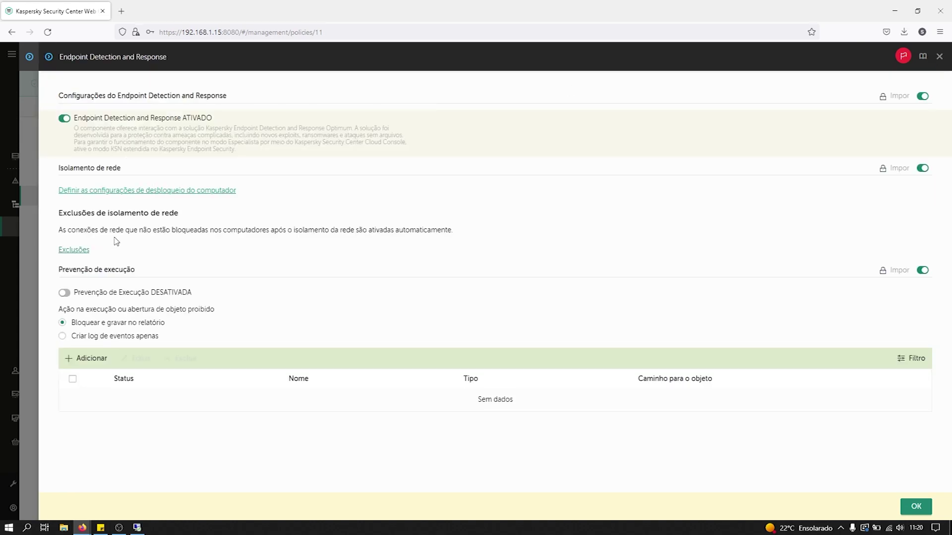
# - Review the network isolation exclusions and the protocol and direction options of a new exclusion rule, without adding one
pyautogui.click(77, 250)
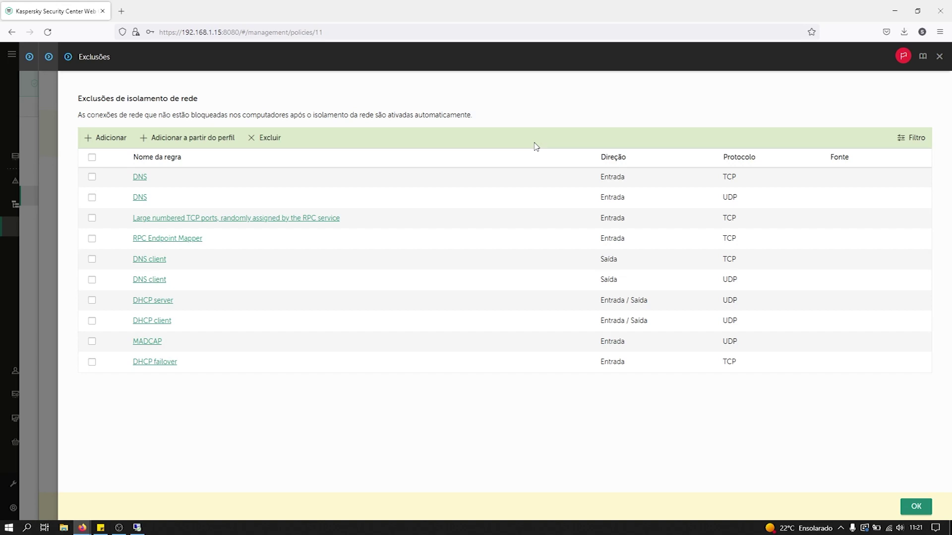
pyautogui.click(105, 140)
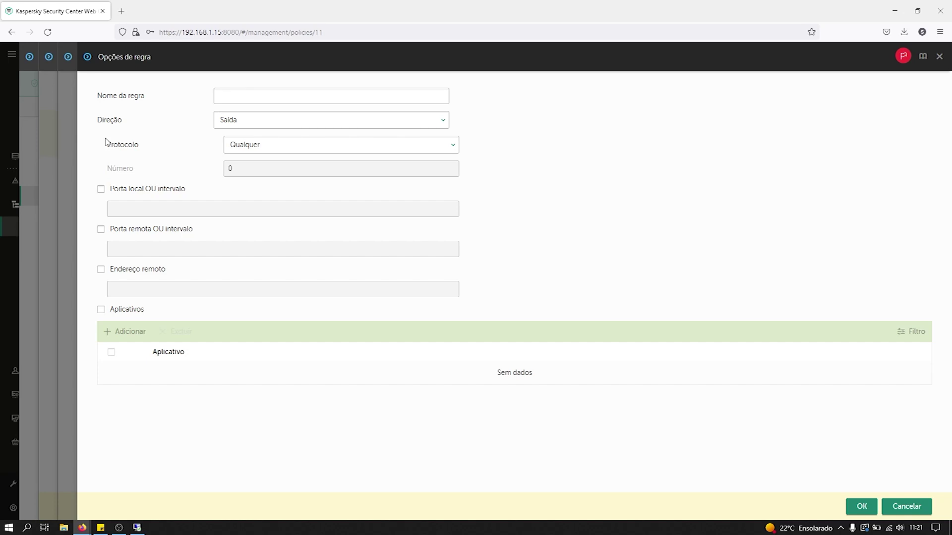
pyautogui.click(315, 152)
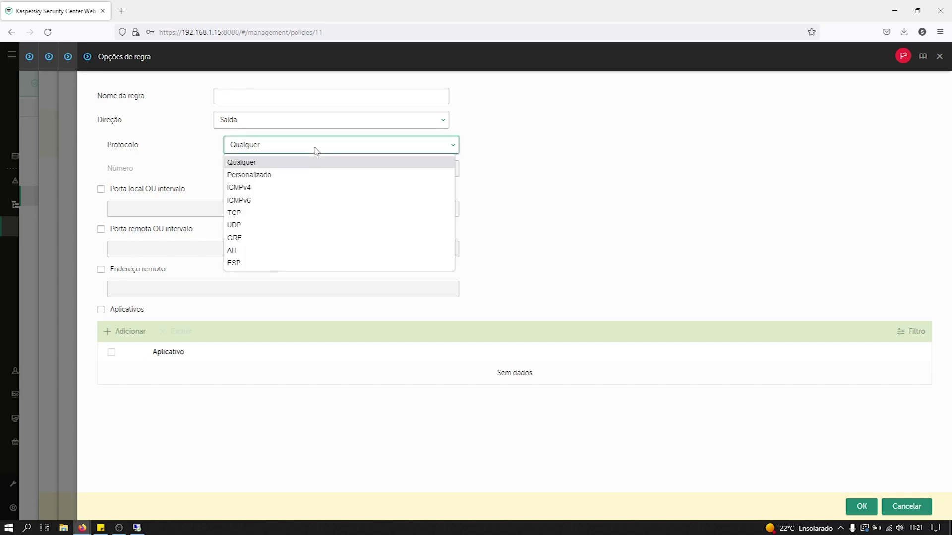
pyautogui.click(305, 122)
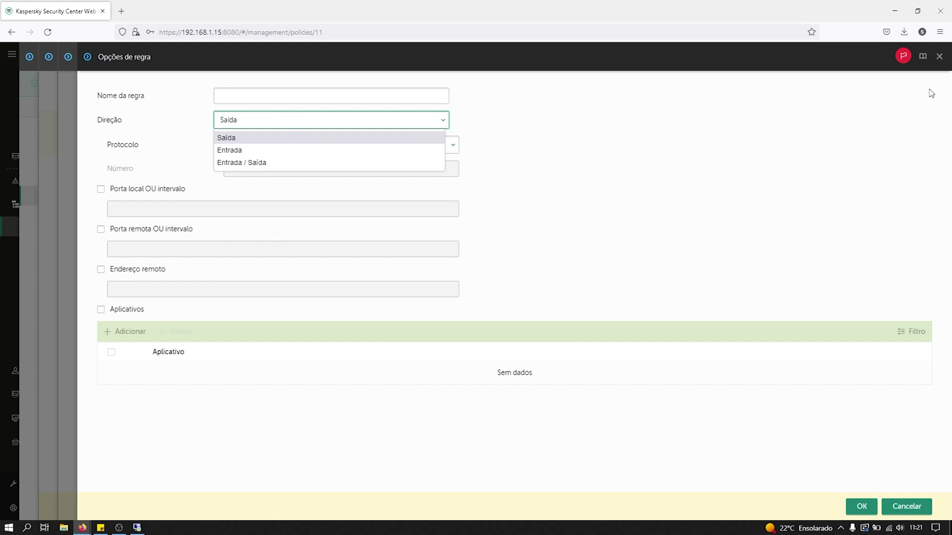
pyautogui.click(938, 57)
pyautogui.click(938, 57)
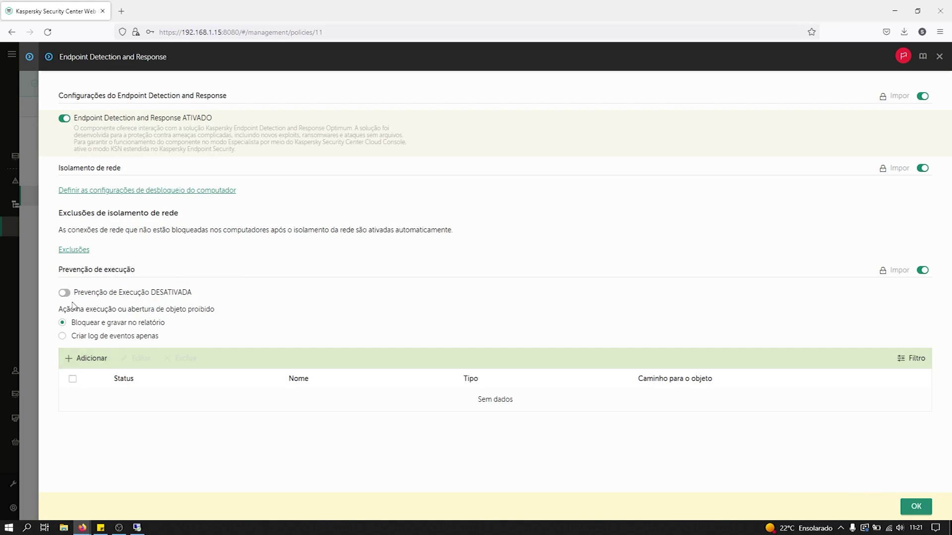
# - Review the object types available for a new execution prevention rule, and leave the EDRO policy without saving
pyautogui.click(84, 358)
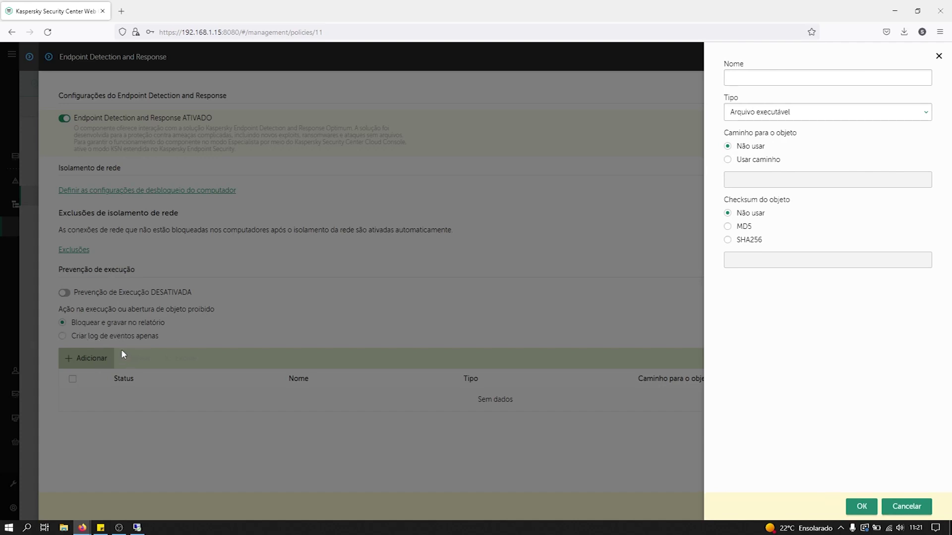
pyautogui.click(787, 79)
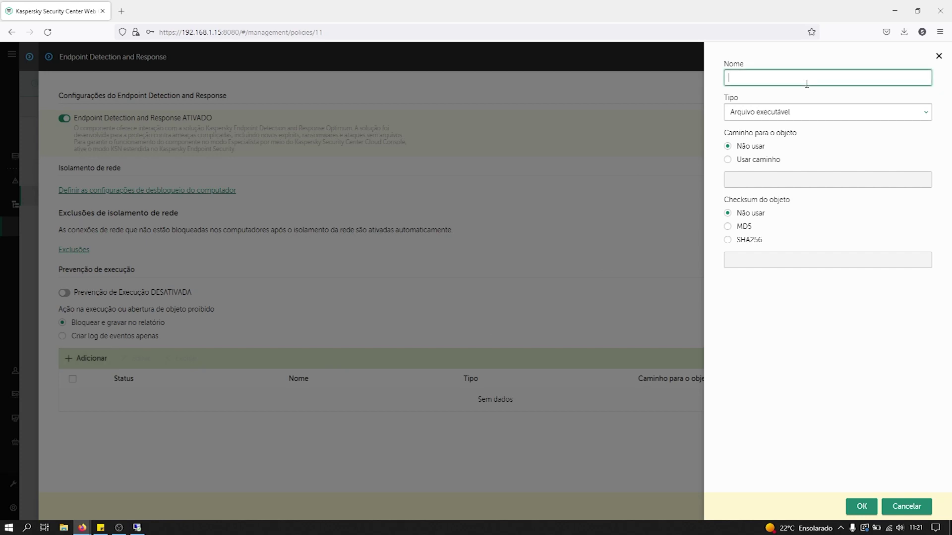
pyautogui.click(770, 113)
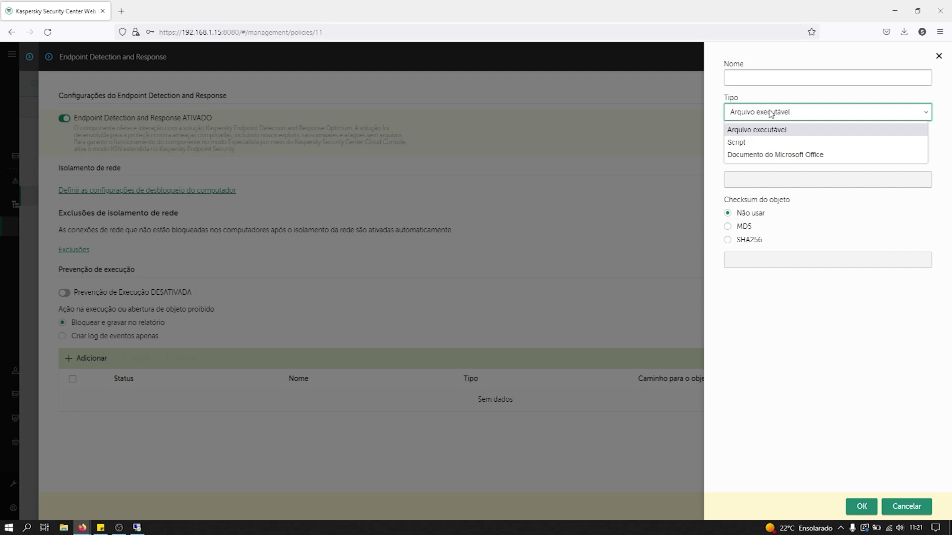
pyautogui.click(832, 115)
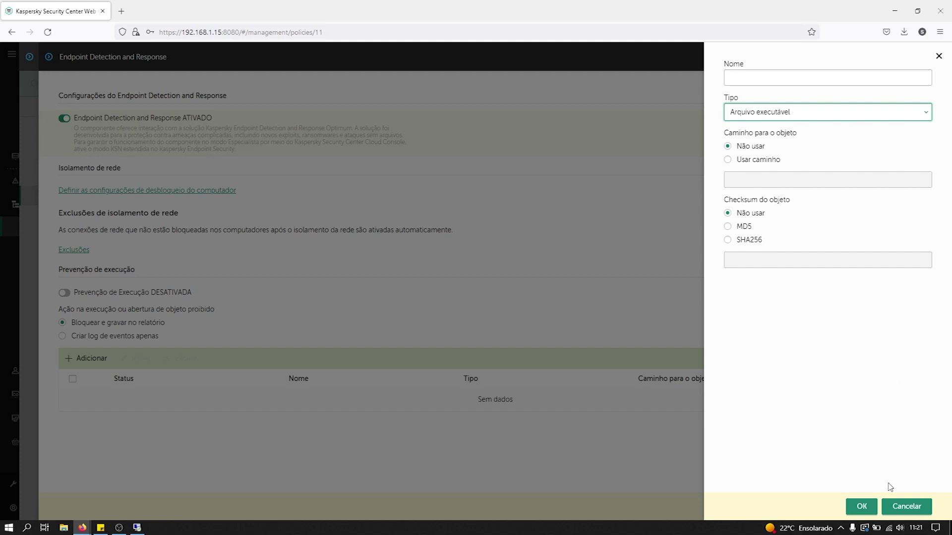
pyautogui.click(889, 505)
pyautogui.click(939, 58)
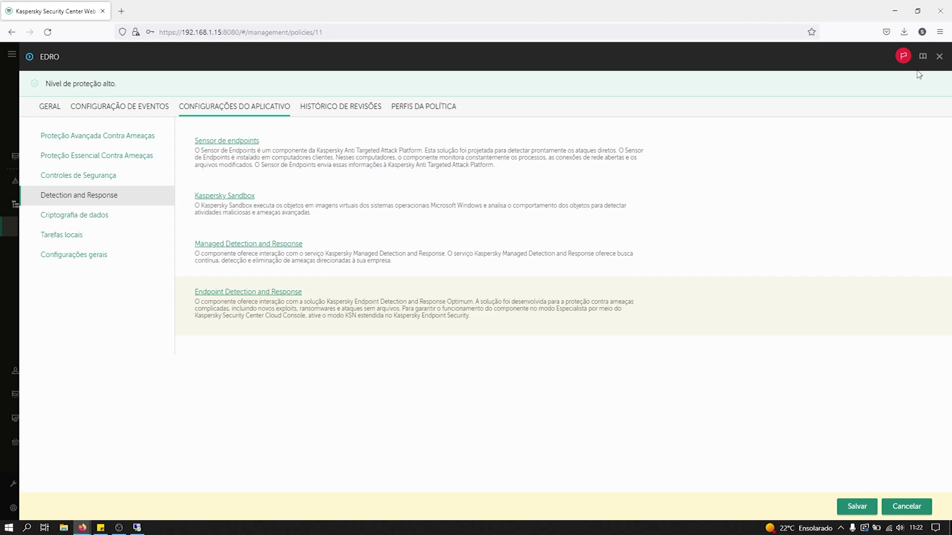
pyautogui.click(939, 56)
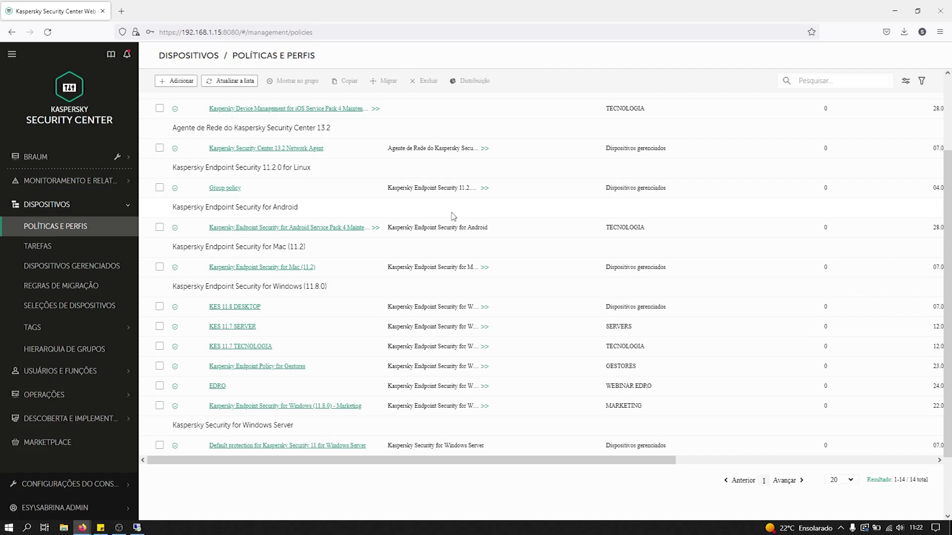
# - Review the task types a new task offers for Kaspersky Endpoint Security for Windows (11.8.0), and close the wizard without creating one
pyautogui.scroll(3, 426, 280)
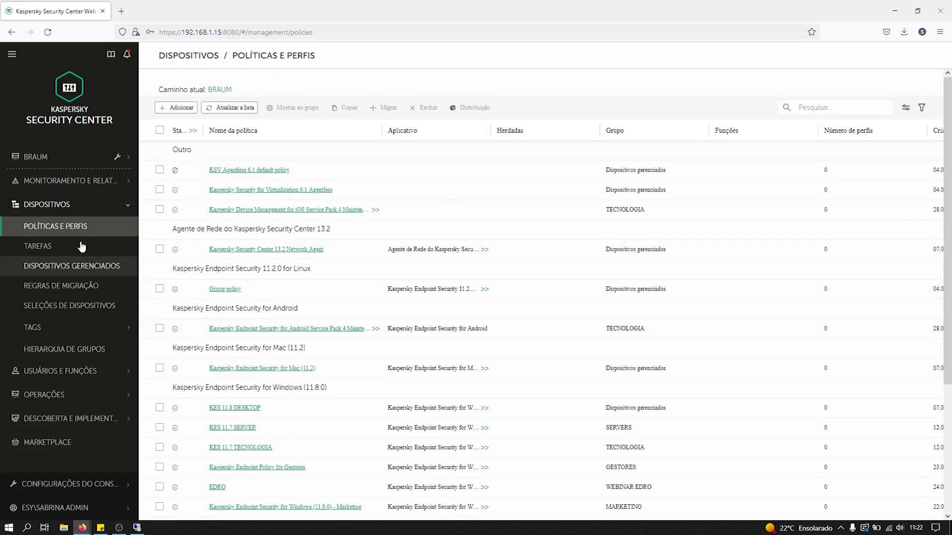
pyautogui.click(44, 252)
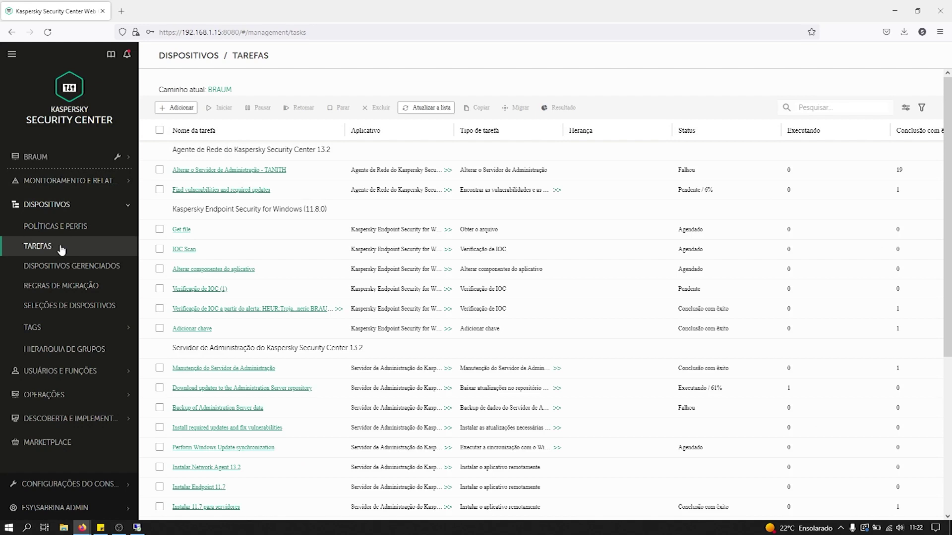
pyautogui.click(181, 107)
pyautogui.click(165, 128)
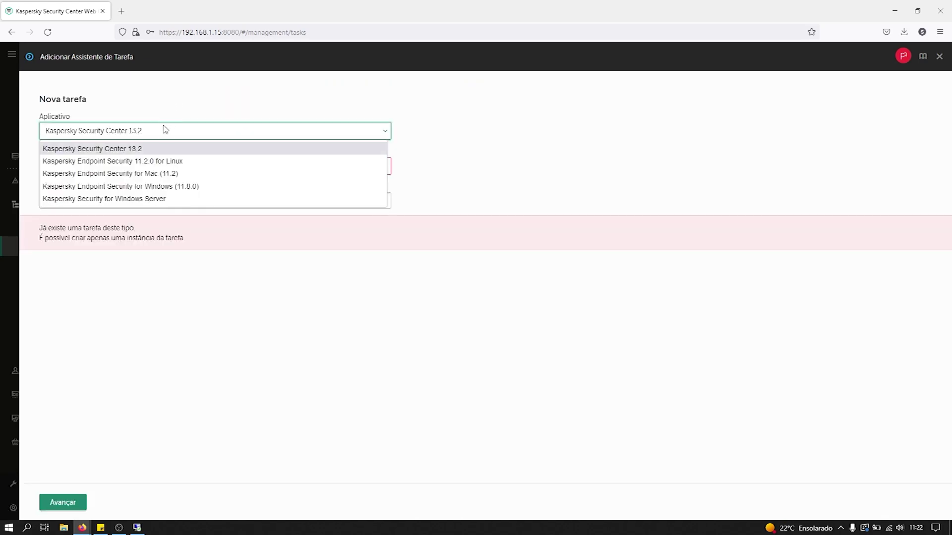
pyautogui.click(174, 188)
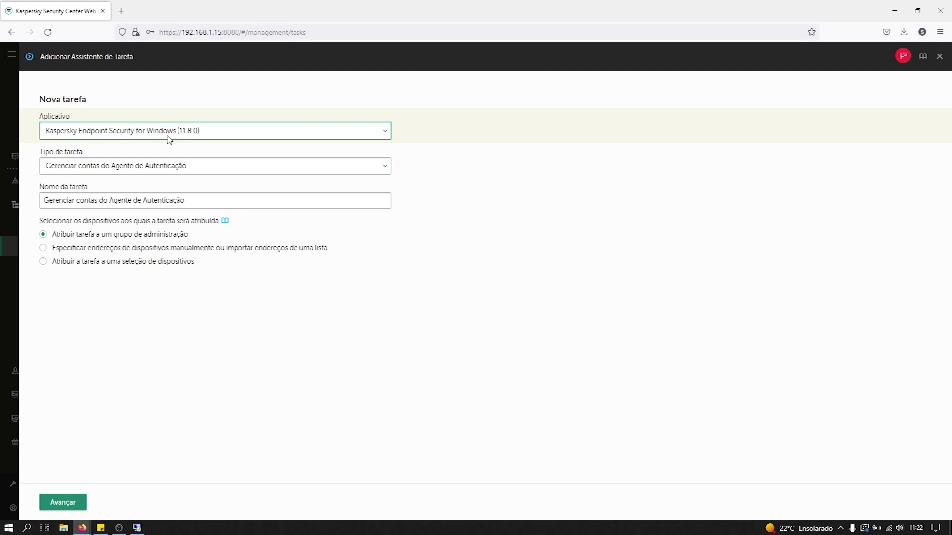
pyautogui.click(152, 162)
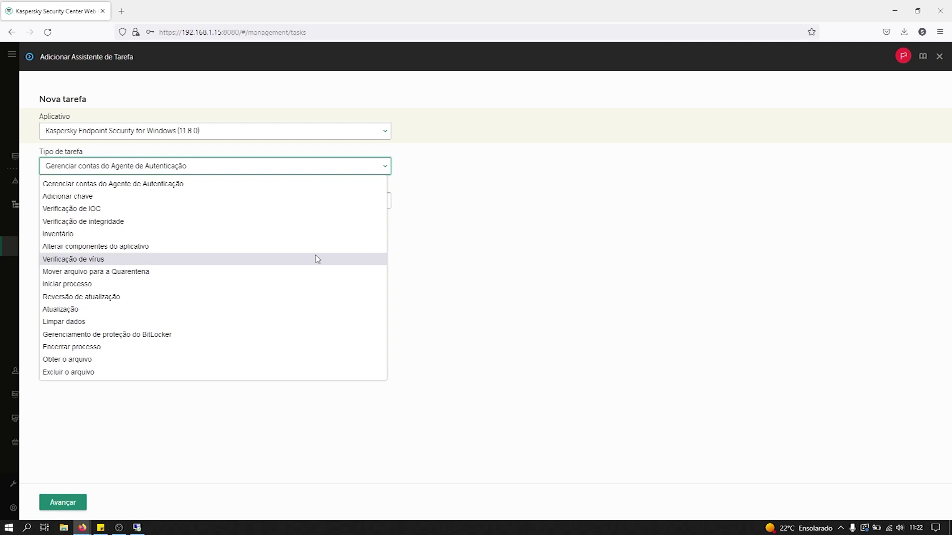
pyautogui.click(938, 56)
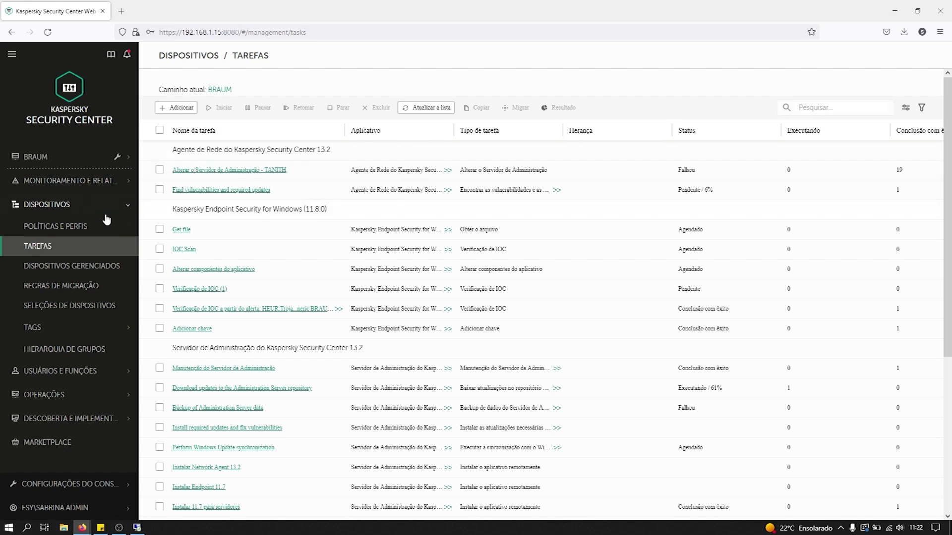
# - Open the BRAUM threat report and examine the summary chart and the table of detected objects
pyautogui.click(69, 180)
pyautogui.click(63, 224)
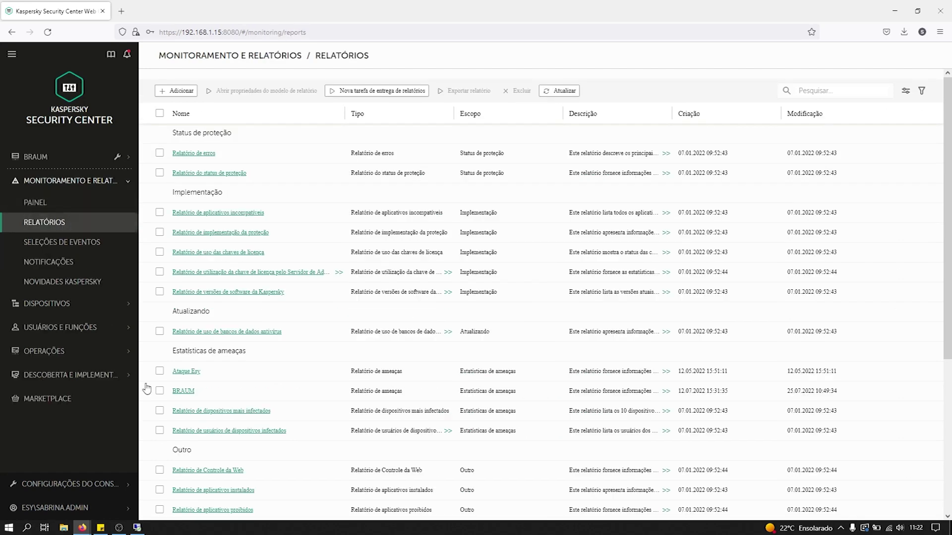
pyautogui.click(190, 391)
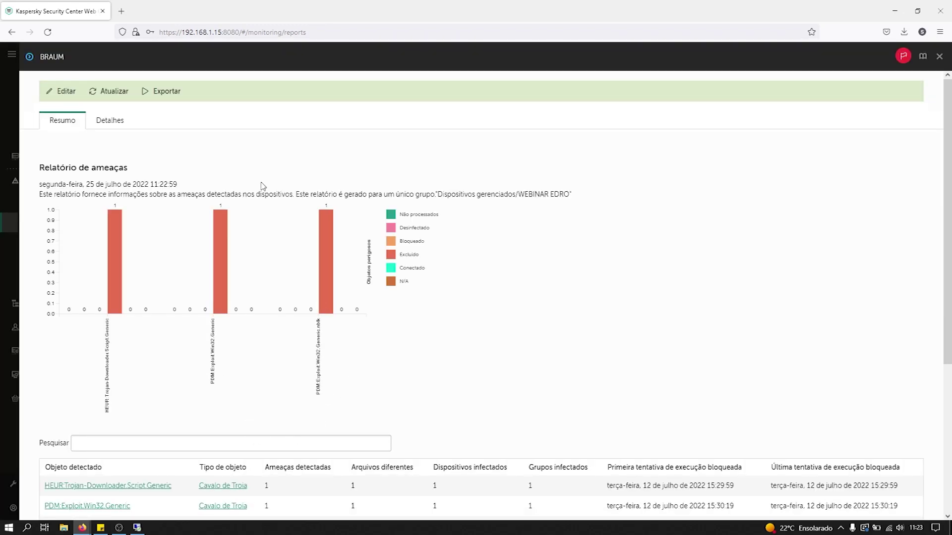
pyautogui.scroll(-3, 198, 317)
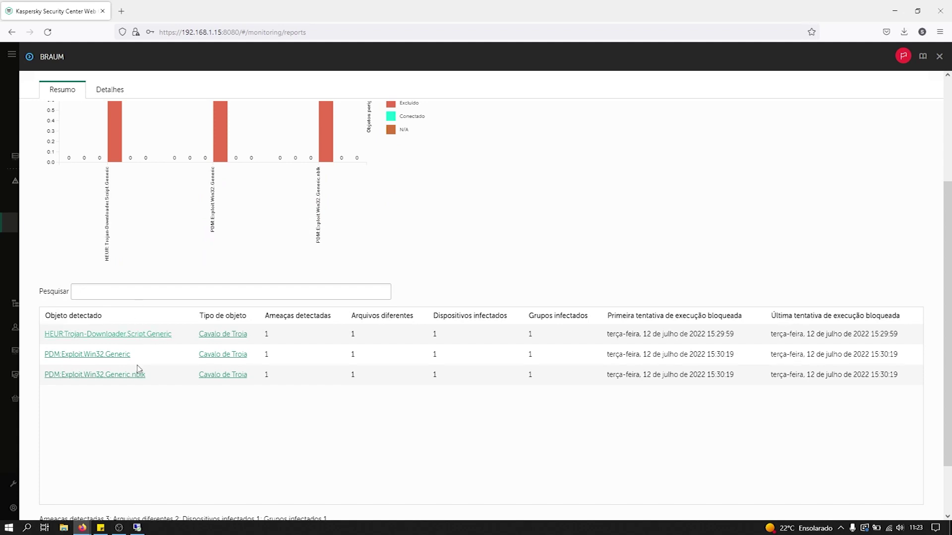
pyautogui.scroll(2, 149, 349)
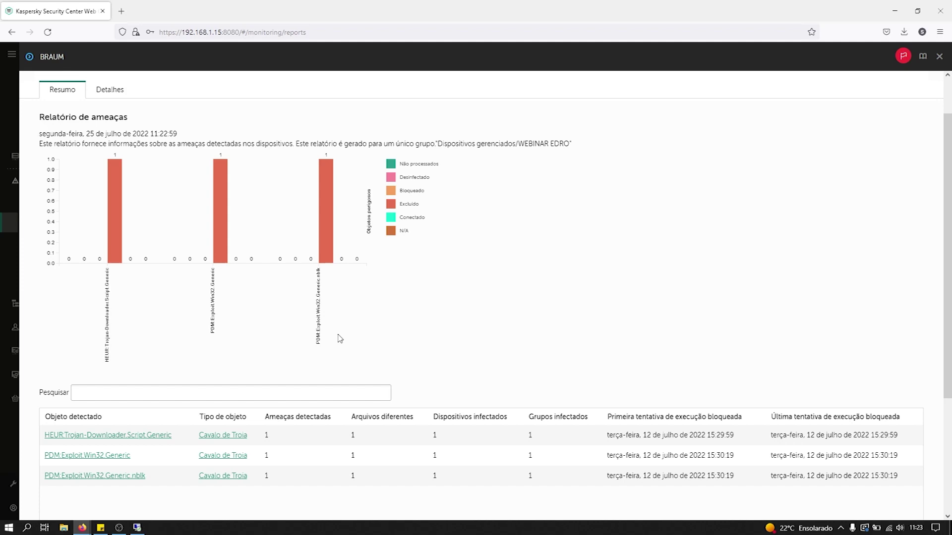
pyautogui.scroll(1, 297, 248)
# - Open the incident card for HEUR:Trojan-Downloader.Script.Generic from the report details and examine its alert, computer and file sections
pyautogui.click(100, 121)
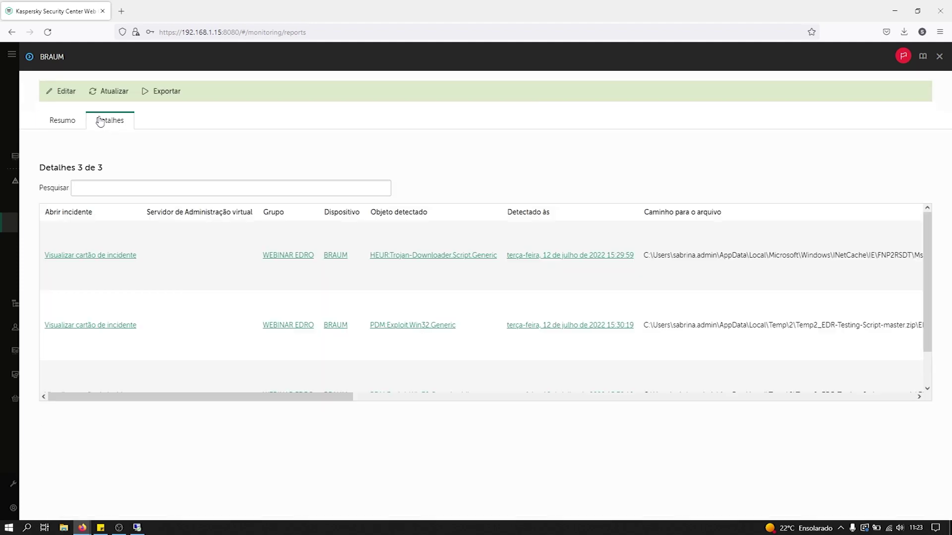
pyautogui.moveTo(343, 396); pyautogui.dragTo(201, 410)
pyautogui.click(119, 255)
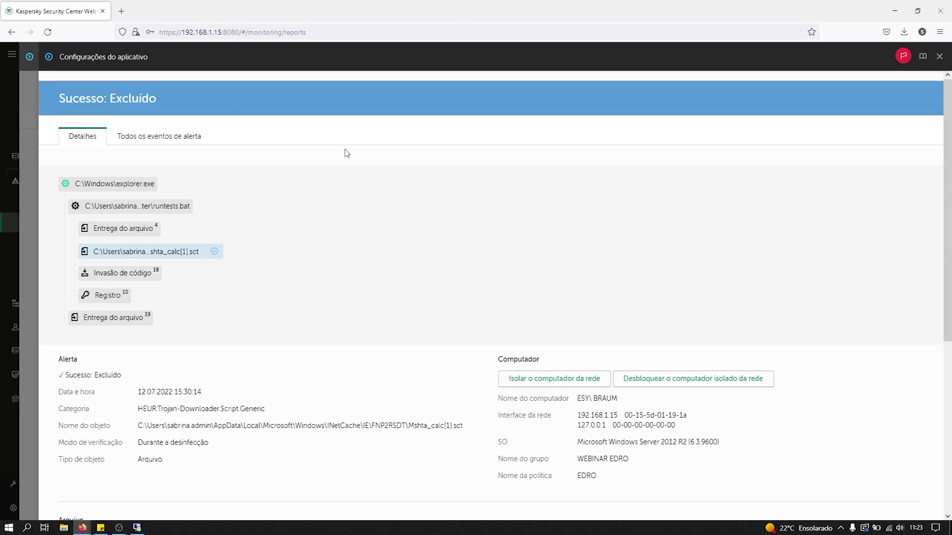
pyautogui.scroll(-3, 364, 273)
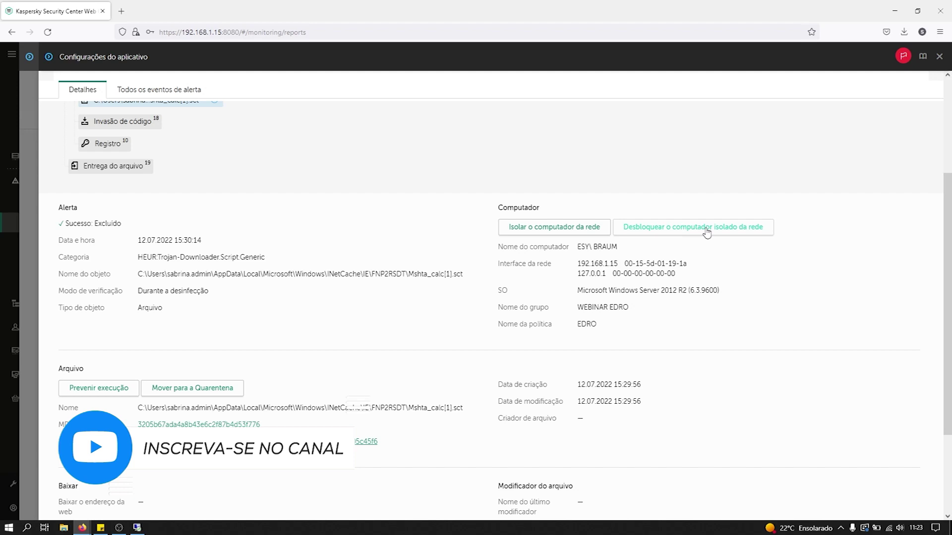
pyautogui.scroll(-2, 459, 396)
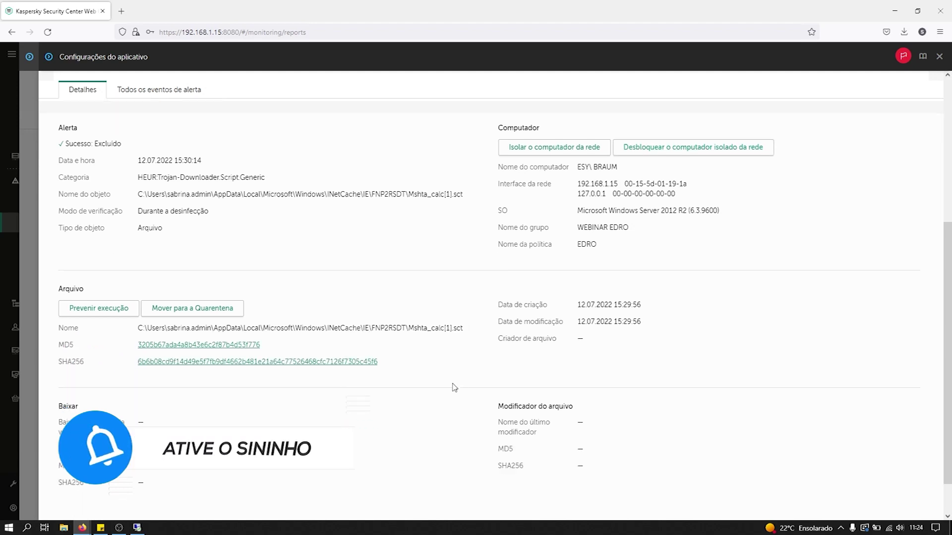
pyautogui.scroll(-1, 460, 397)
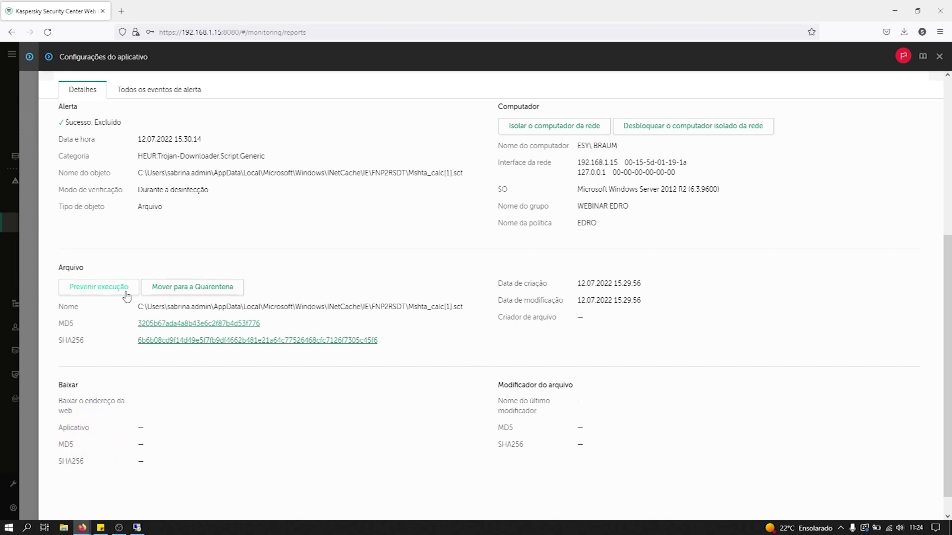
# - Finish examining the incident card's file details, and examine the first page of all alert events
pyautogui.scroll(-1, 166, 424)
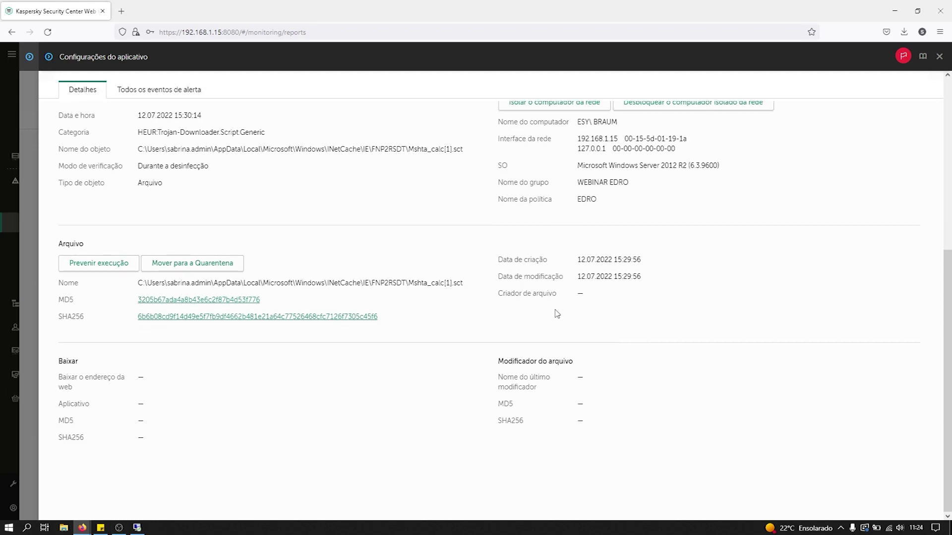
pyautogui.scroll(5, 437, 361)
pyautogui.click(160, 90)
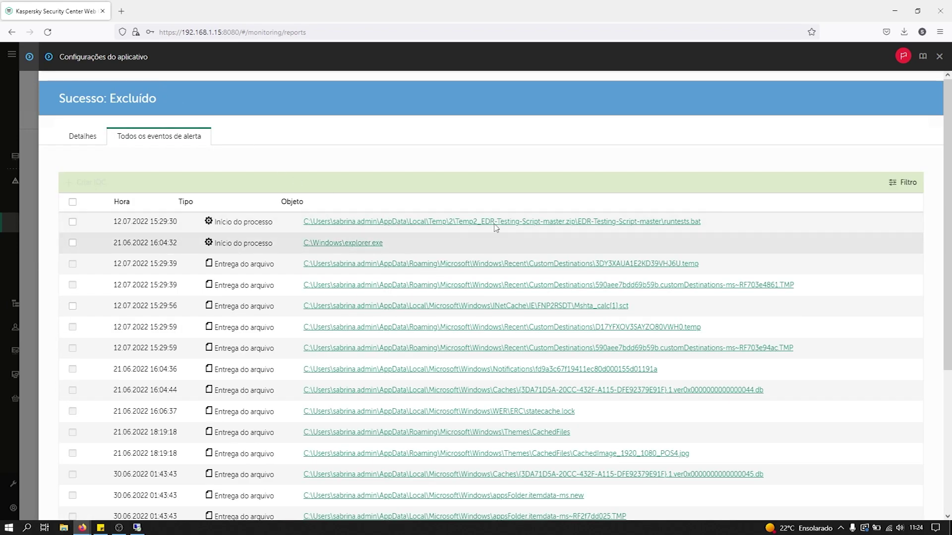
pyautogui.scroll(-3, 453, 373)
pyautogui.scroll(4, 427, 367)
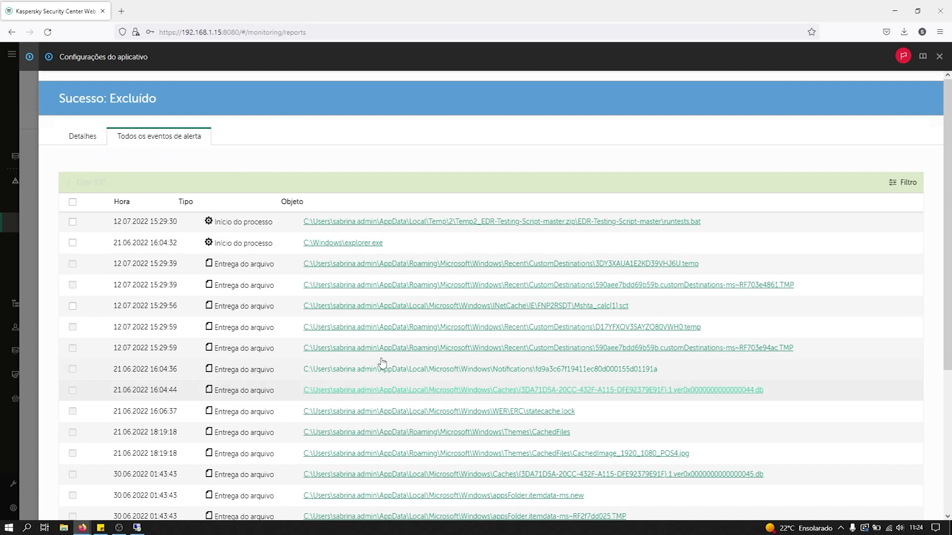
pyautogui.scroll(-3, 185, 283)
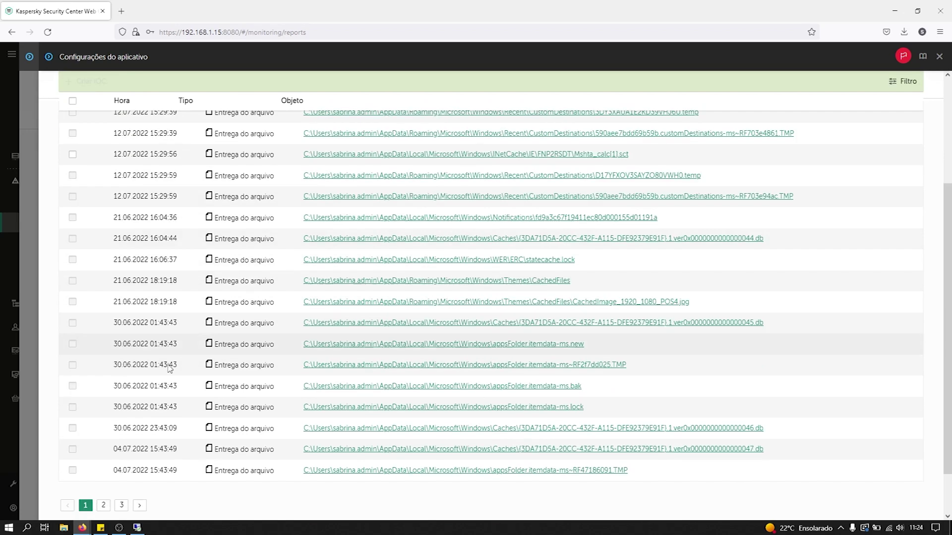
# - Look through pages 2 and 3 of the alert events, and return to the beginning of page 1
pyautogui.click(102, 505)
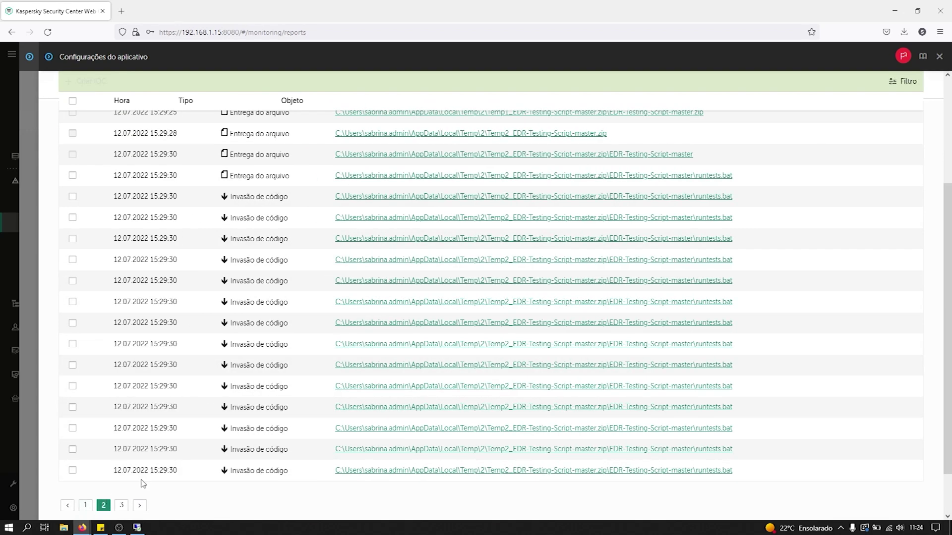
pyautogui.scroll(-1, 179, 490)
pyautogui.click(121, 452)
pyautogui.scroll(2, 216, 416)
pyautogui.scroll(-2, 218, 415)
pyautogui.scroll(2, 223, 397)
pyautogui.scroll(-2, 149, 421)
pyautogui.click(85, 450)
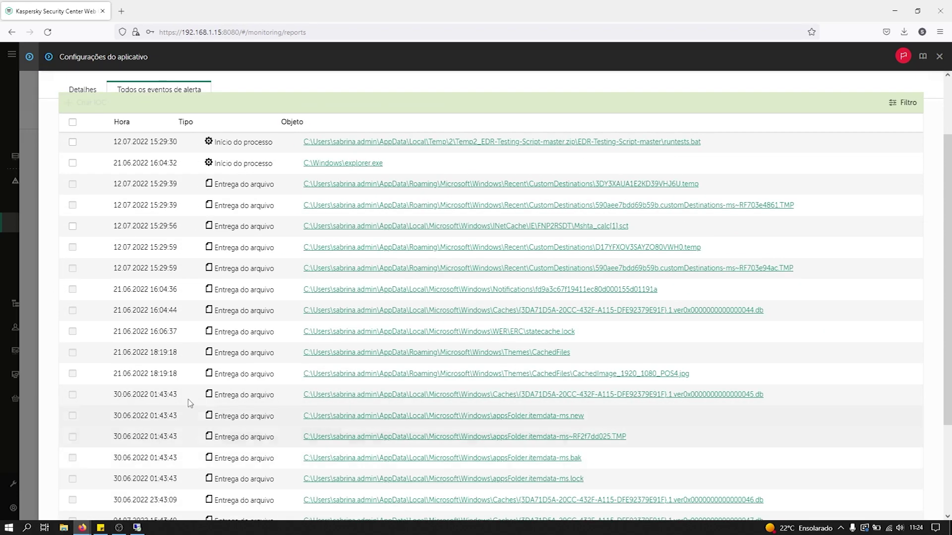
pyautogui.scroll(2, 236, 210)
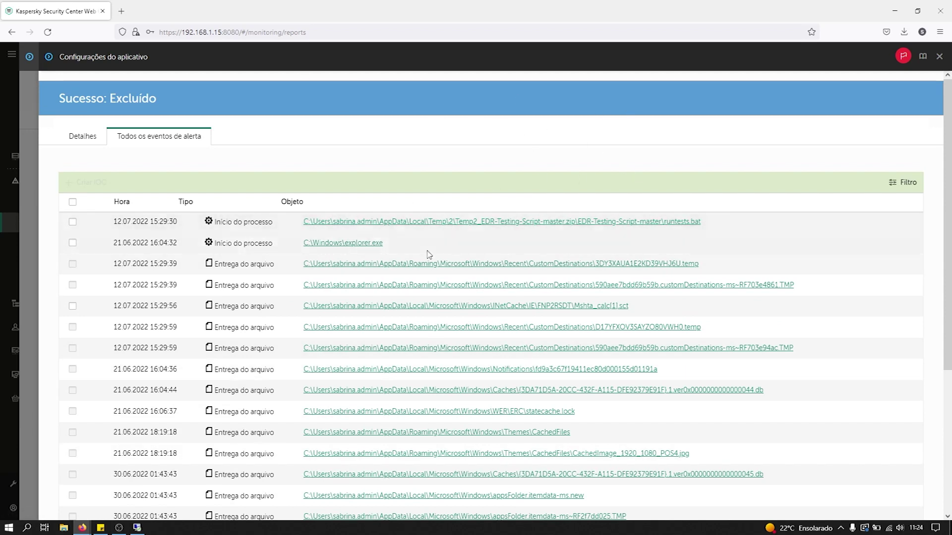
# - Select the runtests.bat process start event and examine its process and file details
pyautogui.click(72, 223)
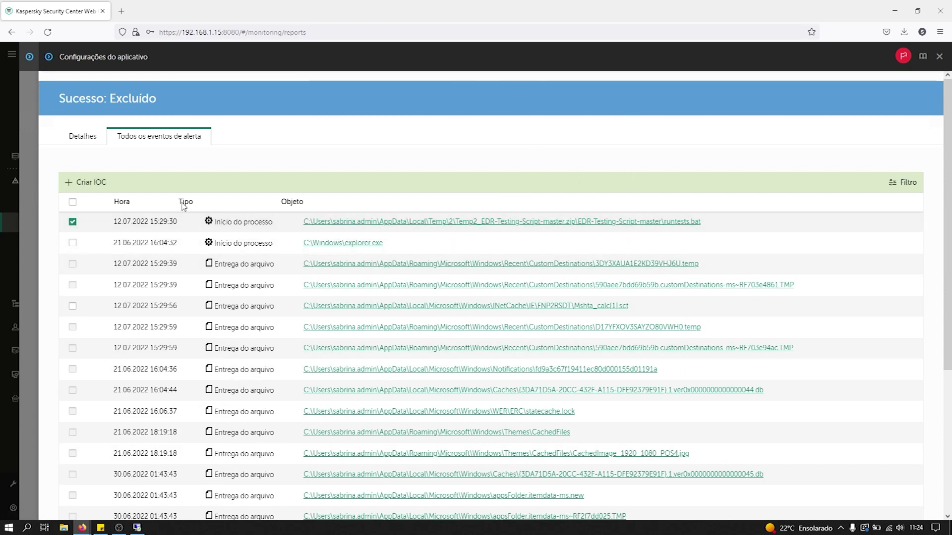
pyautogui.click(331, 221)
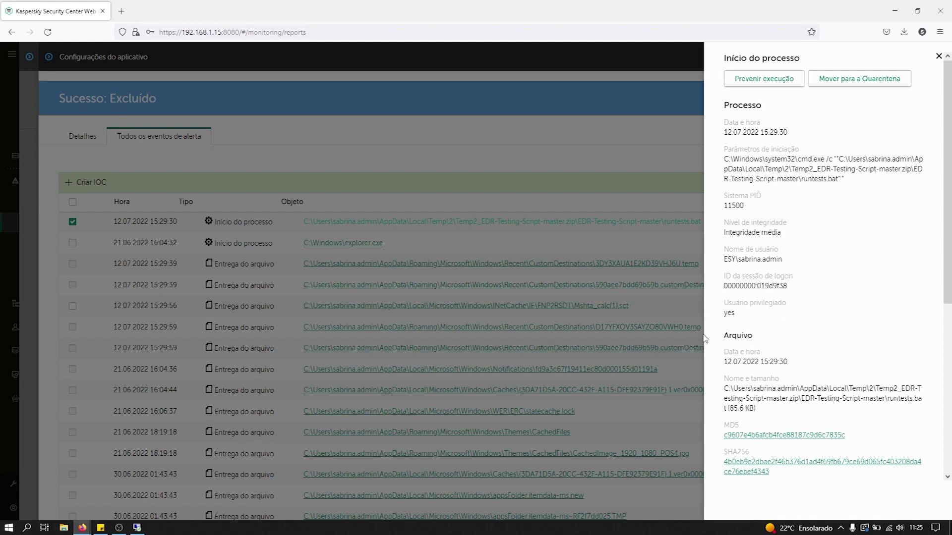
pyautogui.click(939, 57)
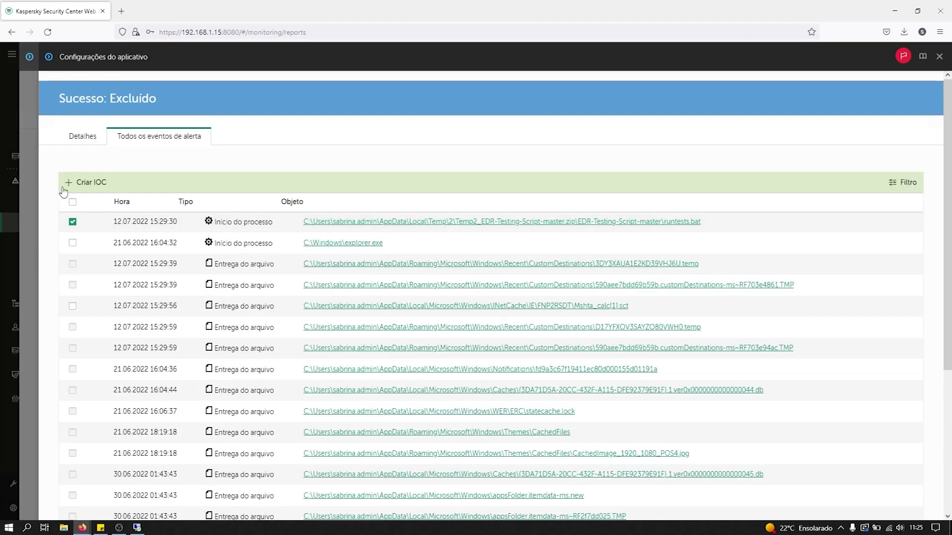
# - Try out the three detection actions for an IOC scan task from the selected event, and leave the incident and report without creating it
pyautogui.click(90, 186)
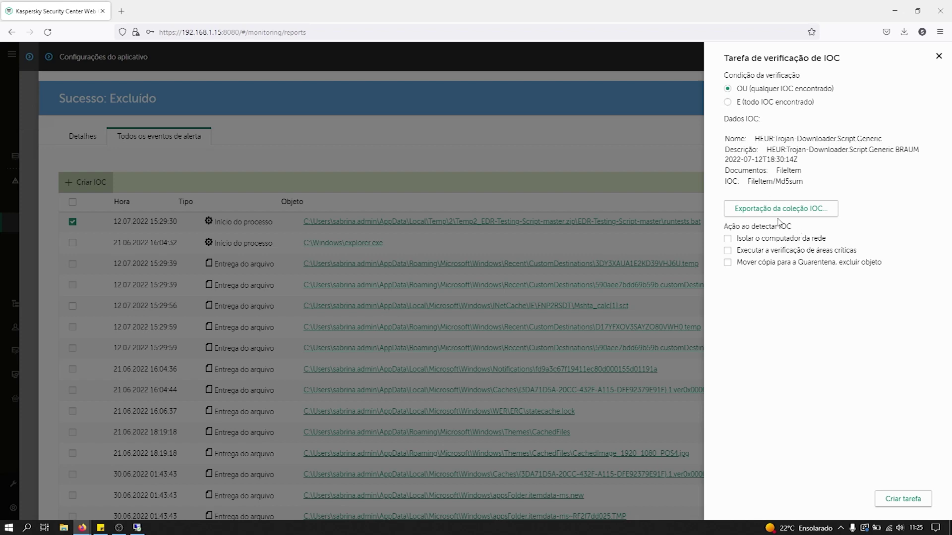
pyautogui.click(727, 239)
pyautogui.click(727, 252)
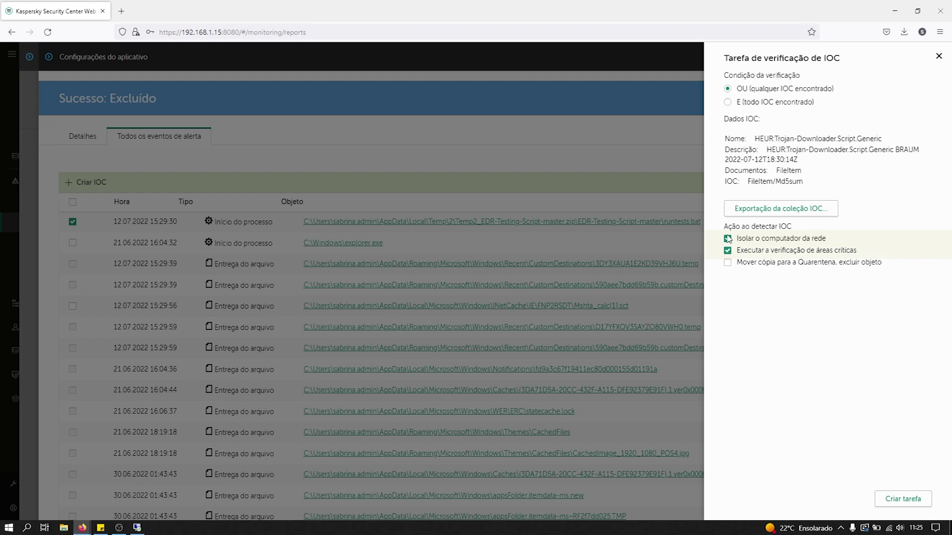
pyautogui.click(728, 265)
pyautogui.click(939, 56)
pyautogui.click(939, 56)
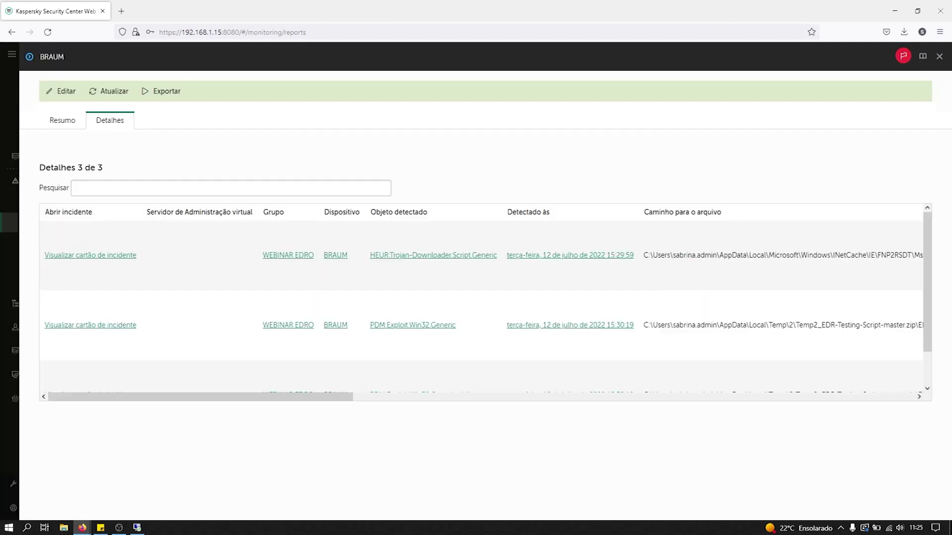
pyautogui.click(939, 56)
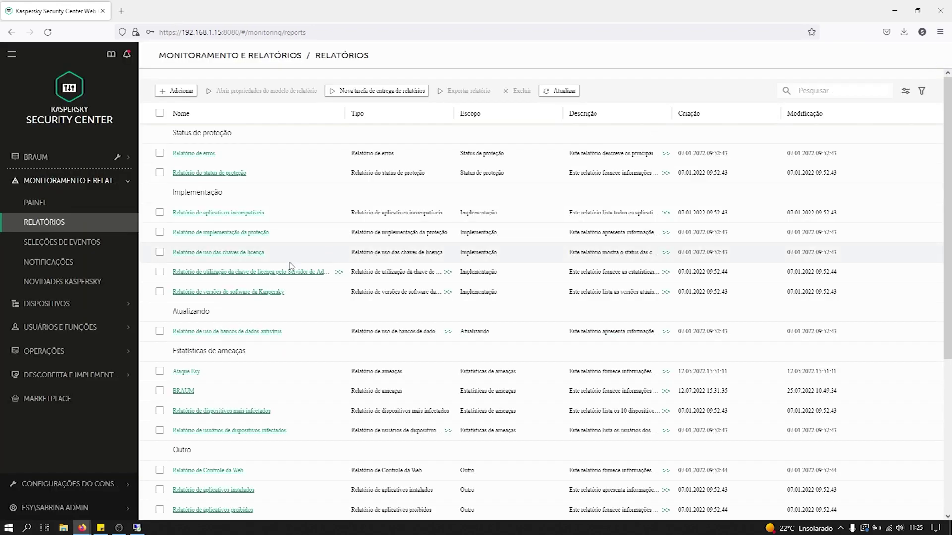
# - Open the existing IOC scan task based on the HEUR:Troja...neric BRAUM alert, and examine its last run, results and application settings
pyautogui.click(54, 307)
pyautogui.click(48, 340)
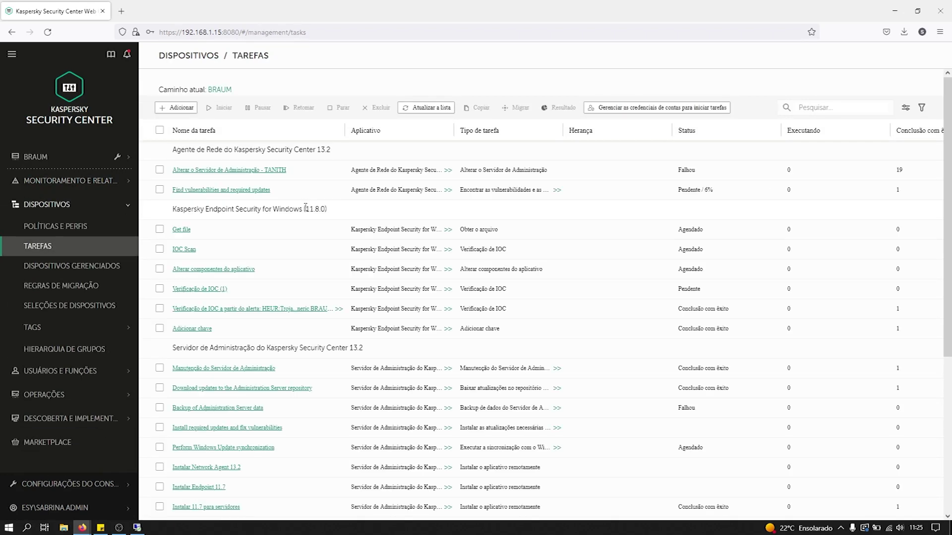
pyautogui.click(231, 310)
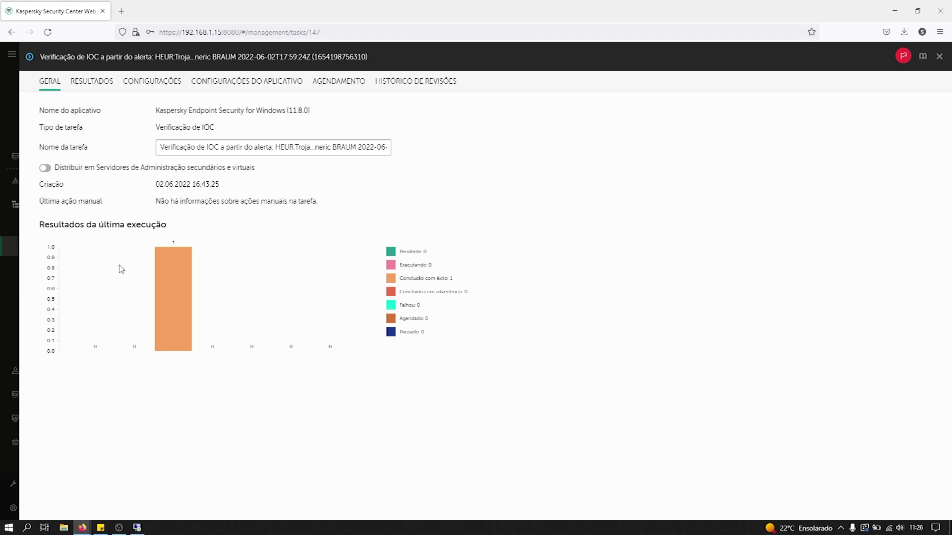
pyautogui.click(95, 87)
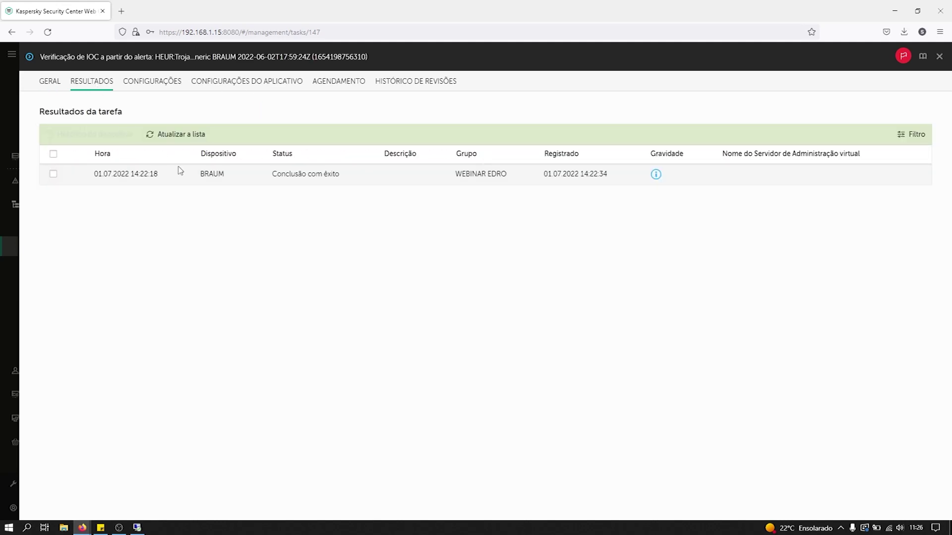
pyautogui.click(154, 83)
pyautogui.click(232, 82)
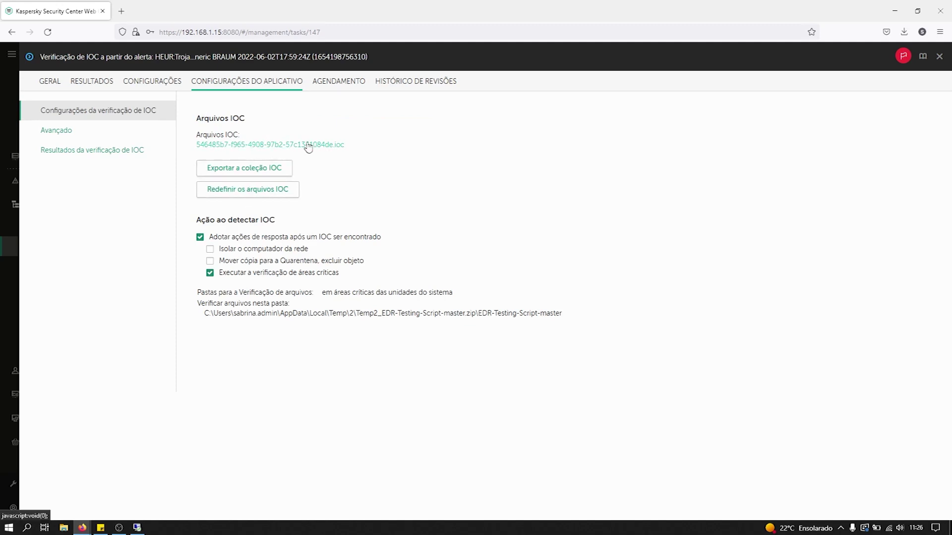
# - Examine the option to redefine the task's IOC files, and leave it without adding a file
pyautogui.click(275, 191)
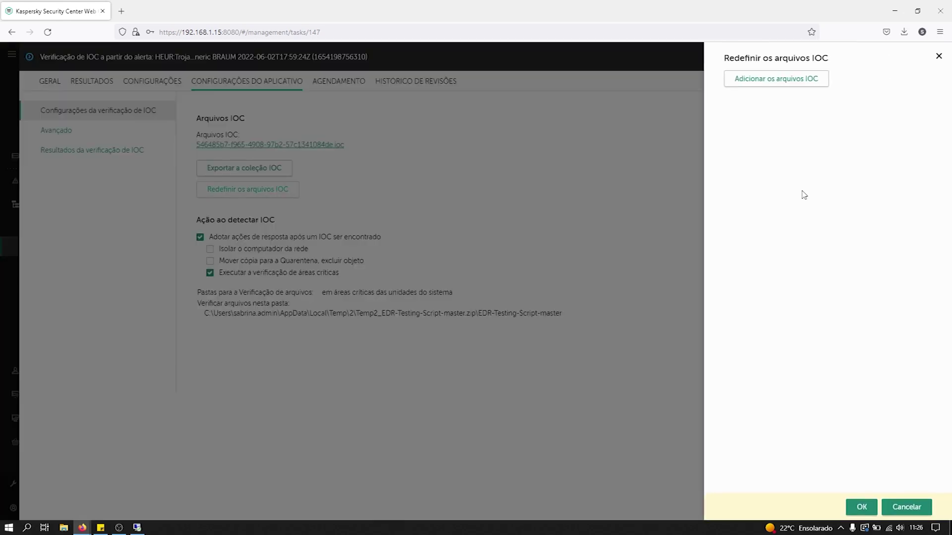
pyautogui.click(813, 83)
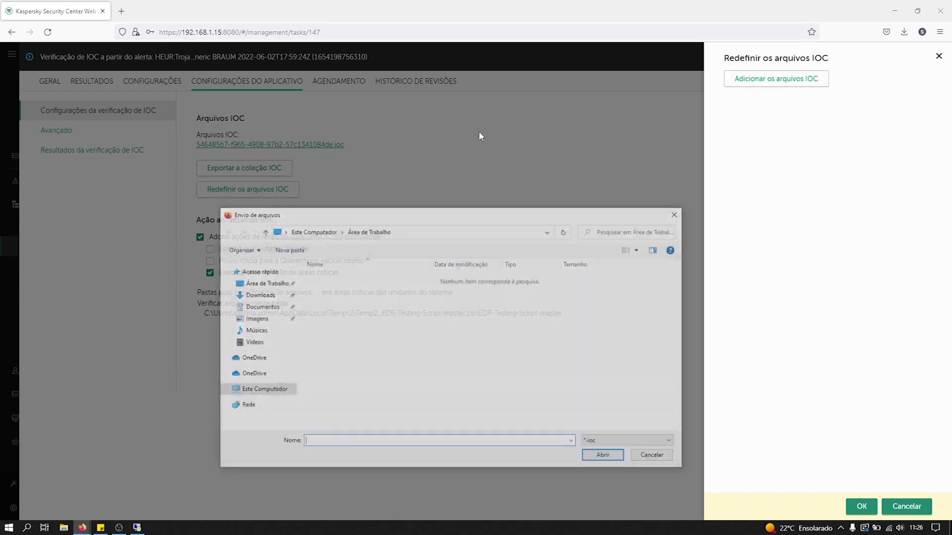
pyautogui.click(678, 217)
pyautogui.click(938, 57)
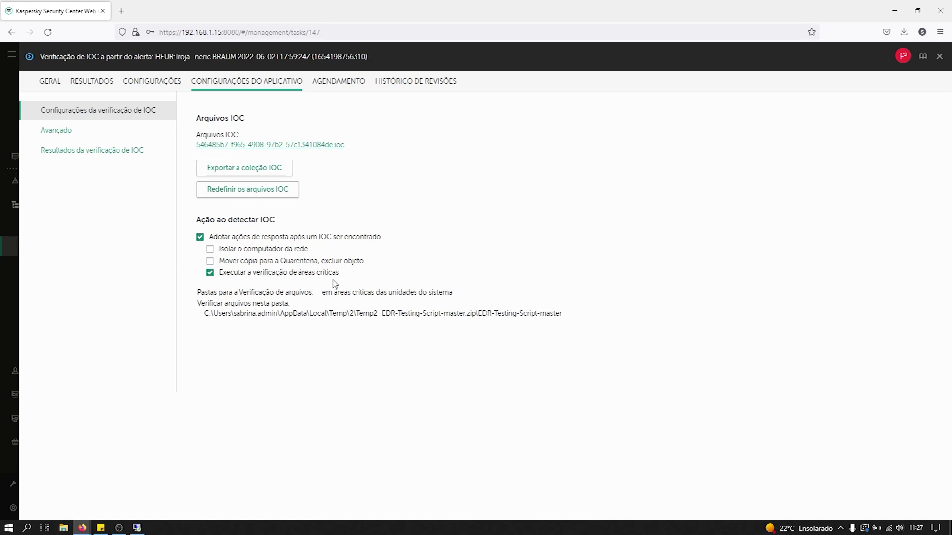
# - Examine the task's advanced settings for the data types analysed during the IOC scan
pyautogui.click(109, 130)
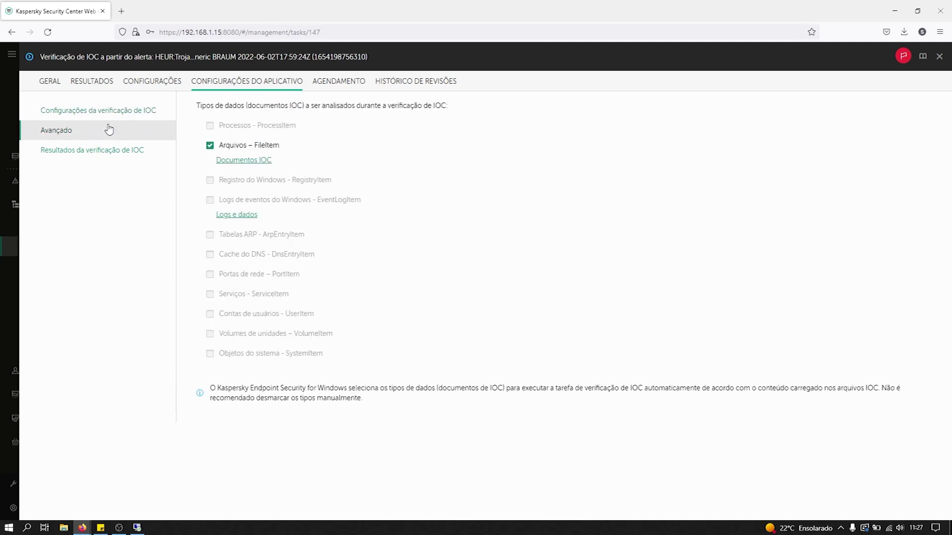